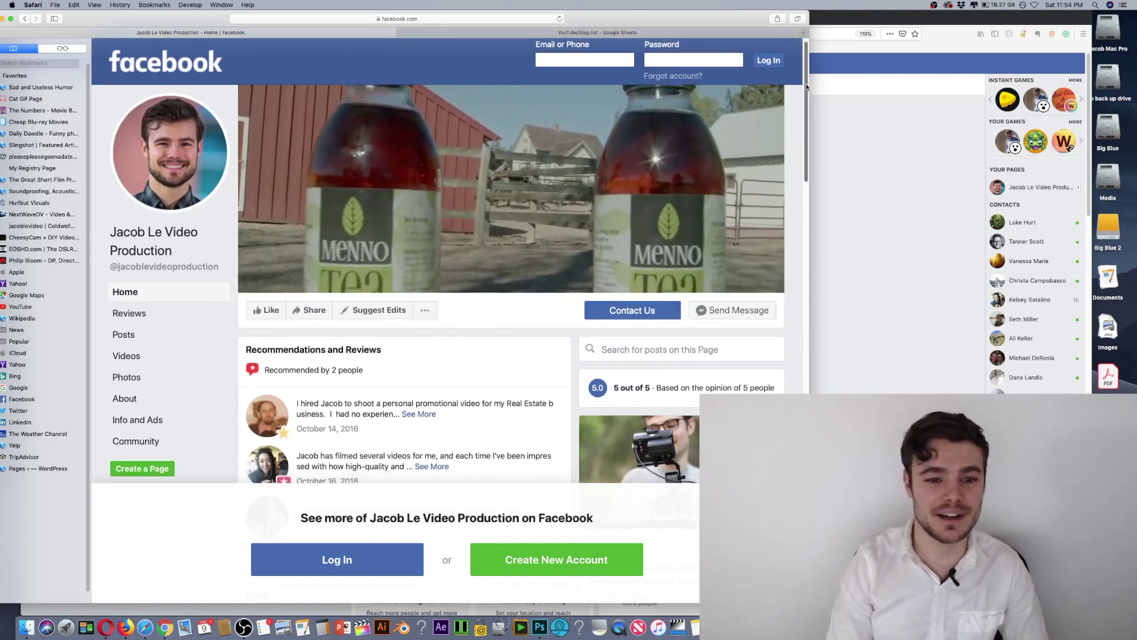
- Examine the business page's public view, checking the order of its reviews, posts, videos and sidebar sections
scroll(488, 190, "down", 5)
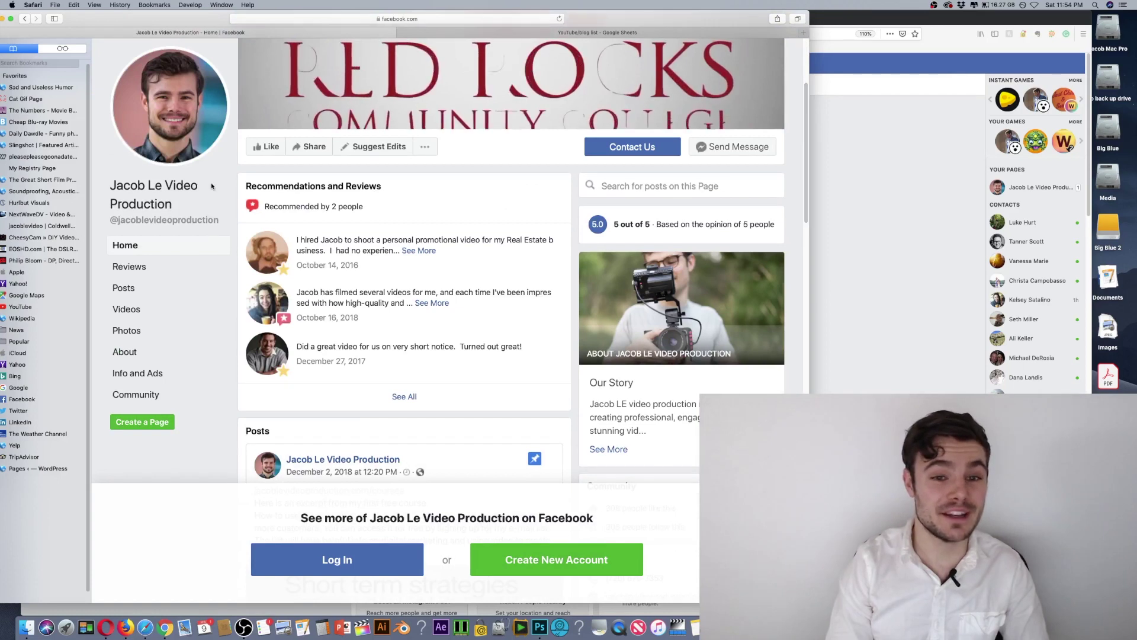
left_click_drag(807, 90, 782, 136)
scroll(782, 136, "down", 3)
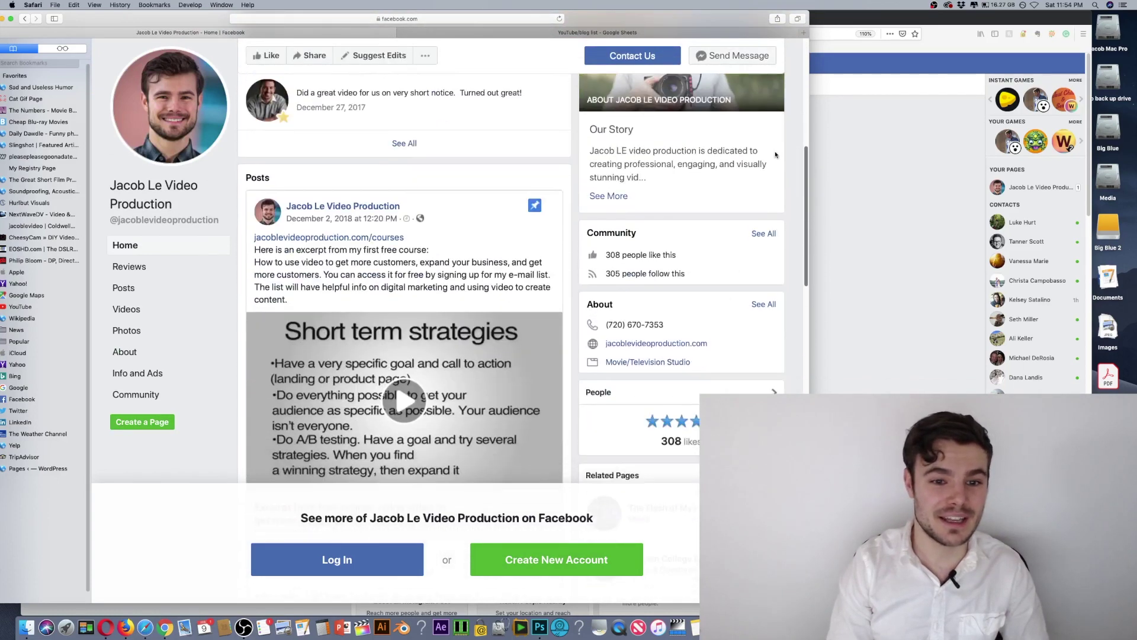
scroll(762, 143, "up", 2)
scroll(762, 143, "up", 3)
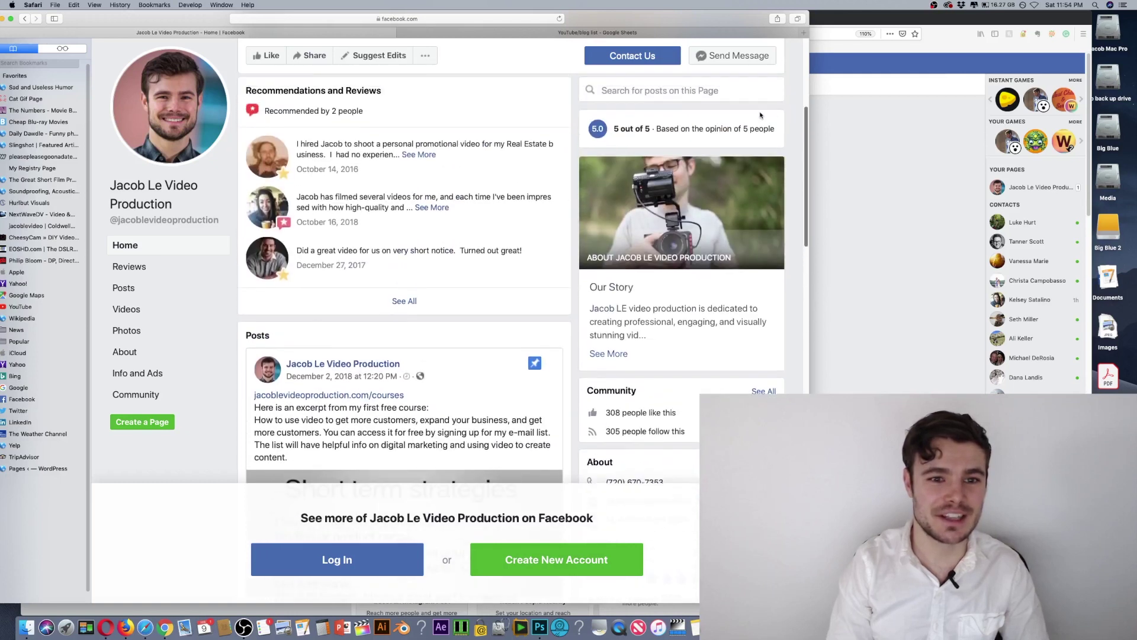
scroll(758, 131, "down", 6)
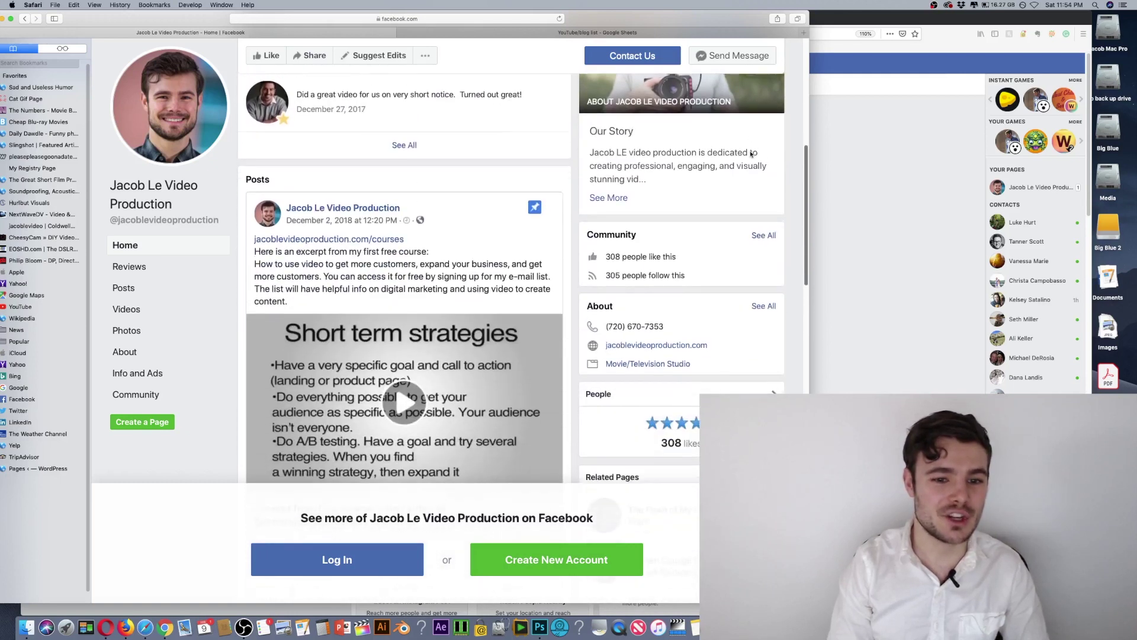
scroll(748, 170, "down", 10)
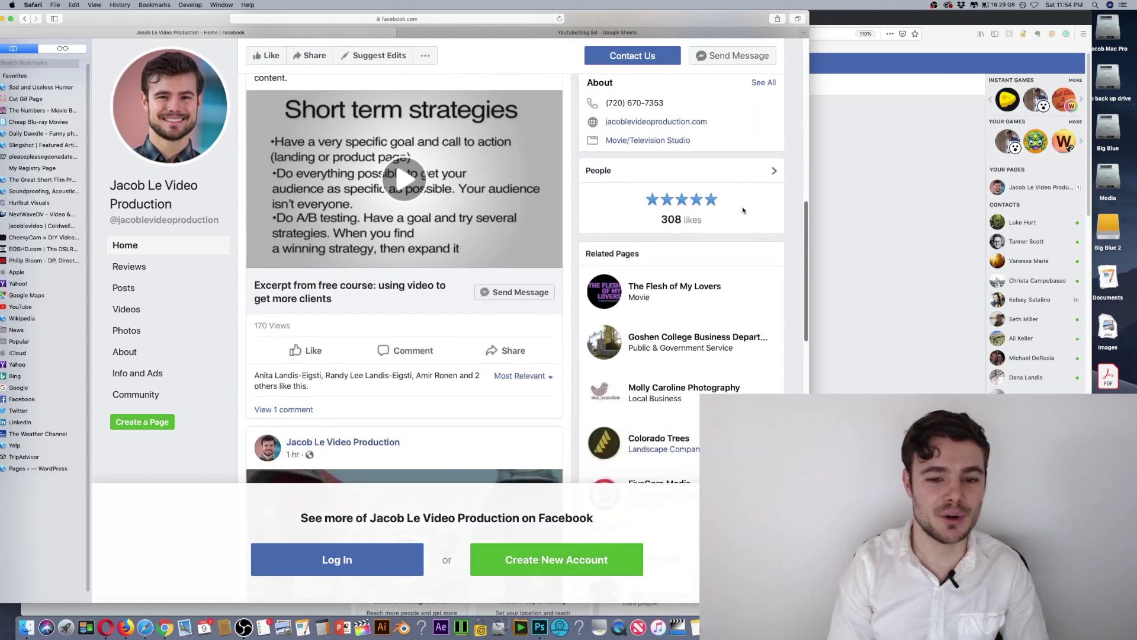
scroll(727, 290, "down", 10)
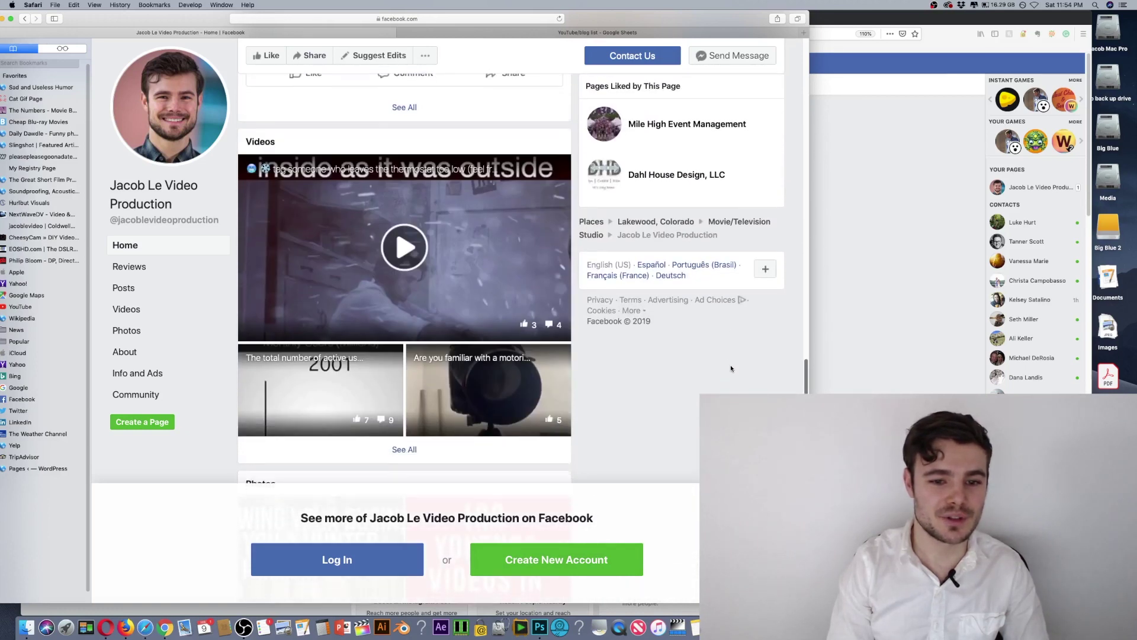
scroll(405, 320, "down", 5)
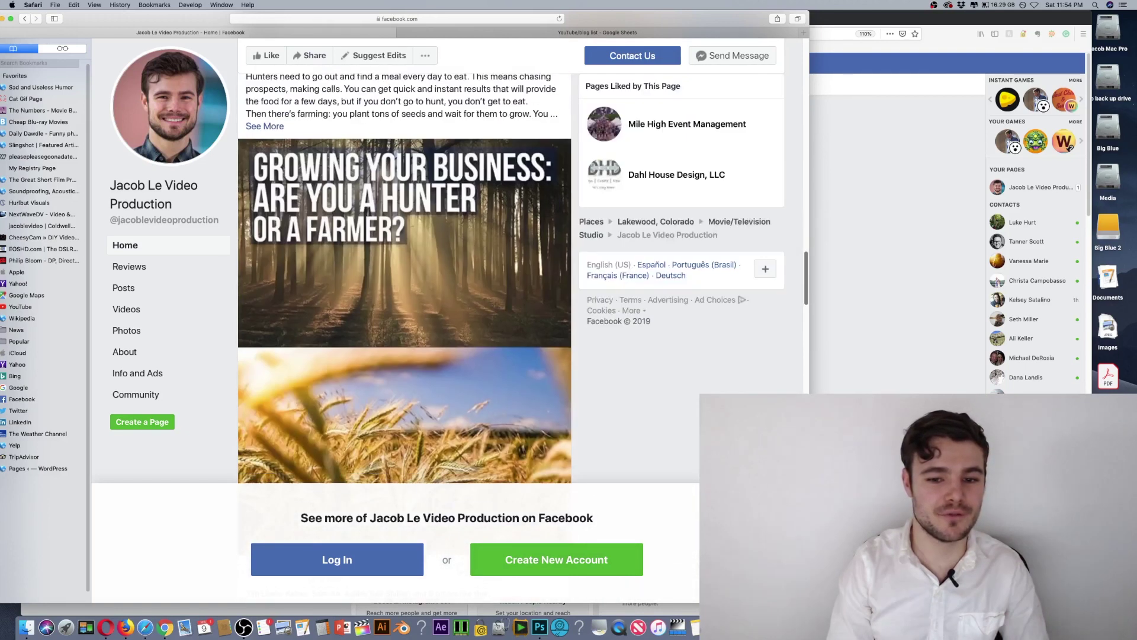
scroll(406, 320, "up", 15)
scroll(755, 271, "up", 15)
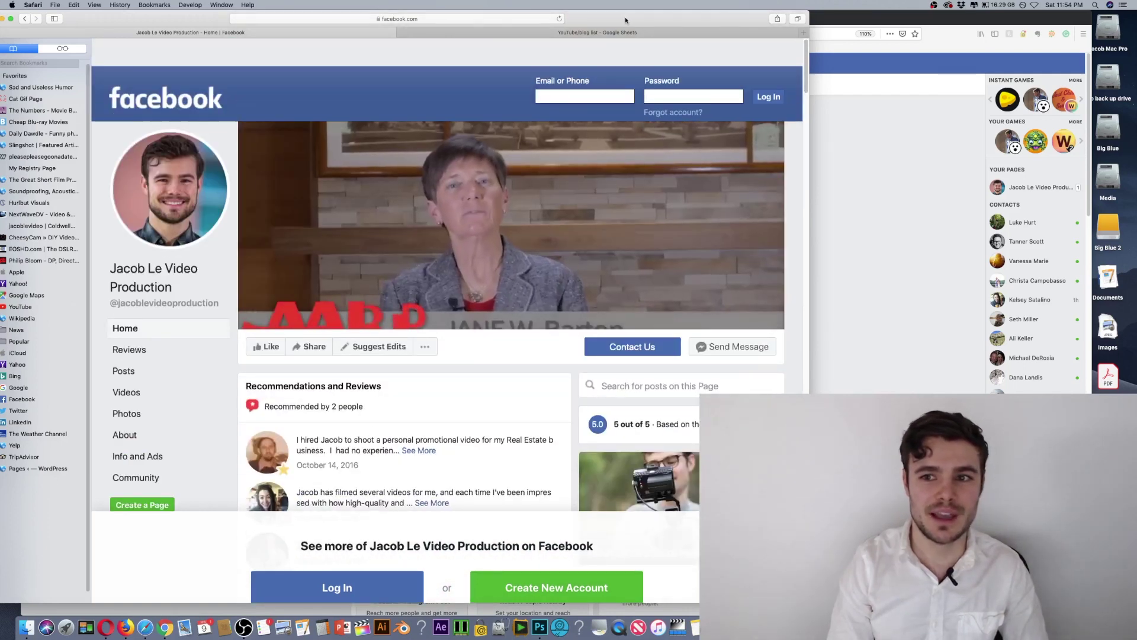
- Switch to Firefox, where the page admin is logged in, and open the page's Templates and Tabs settings
left_click(823, 21)
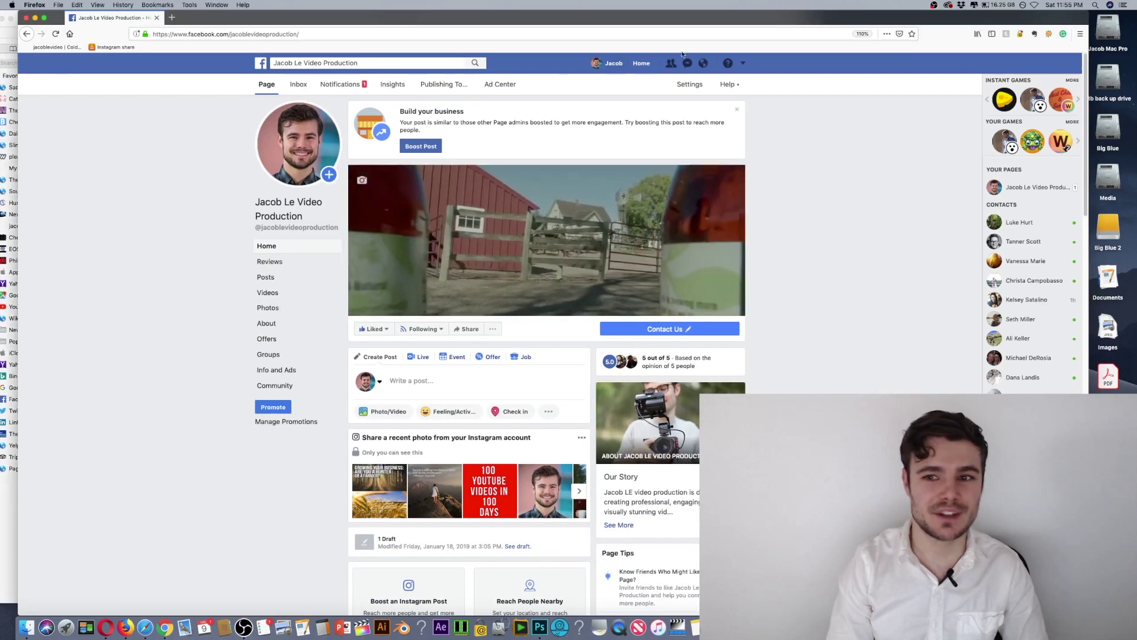
left_click(743, 64)
left_click(690, 95)
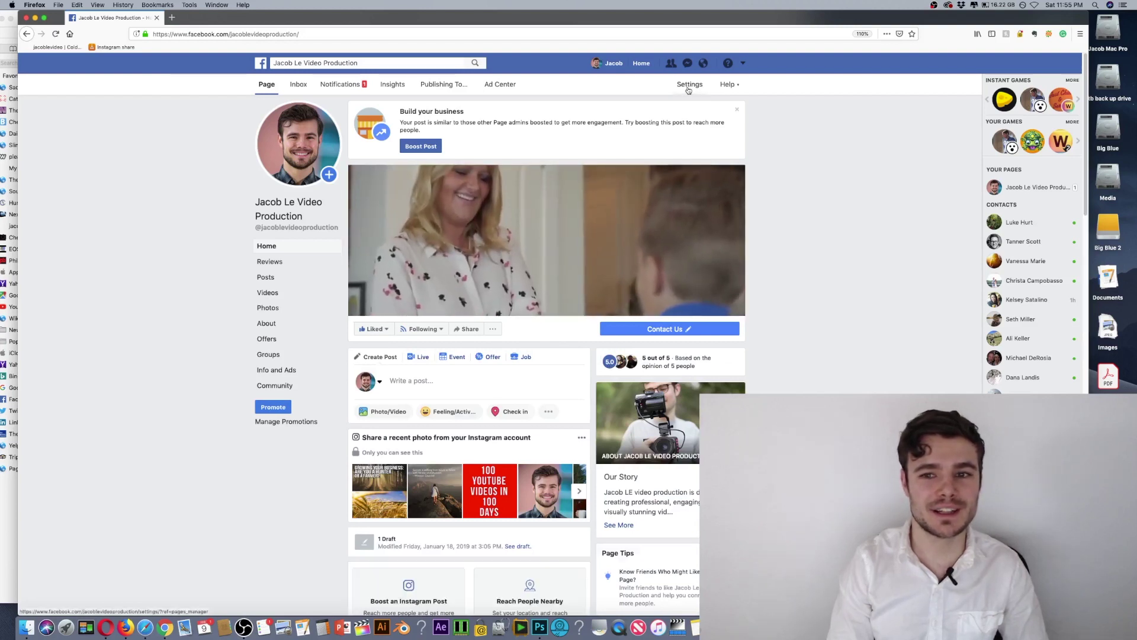
left_click(688, 90)
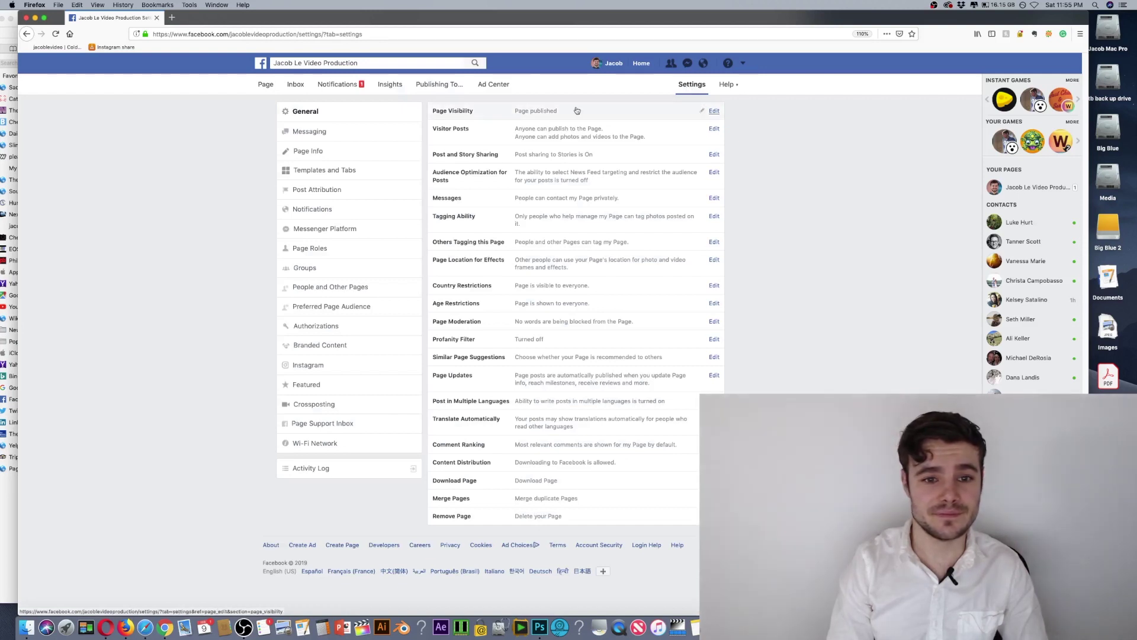
left_click(320, 171)
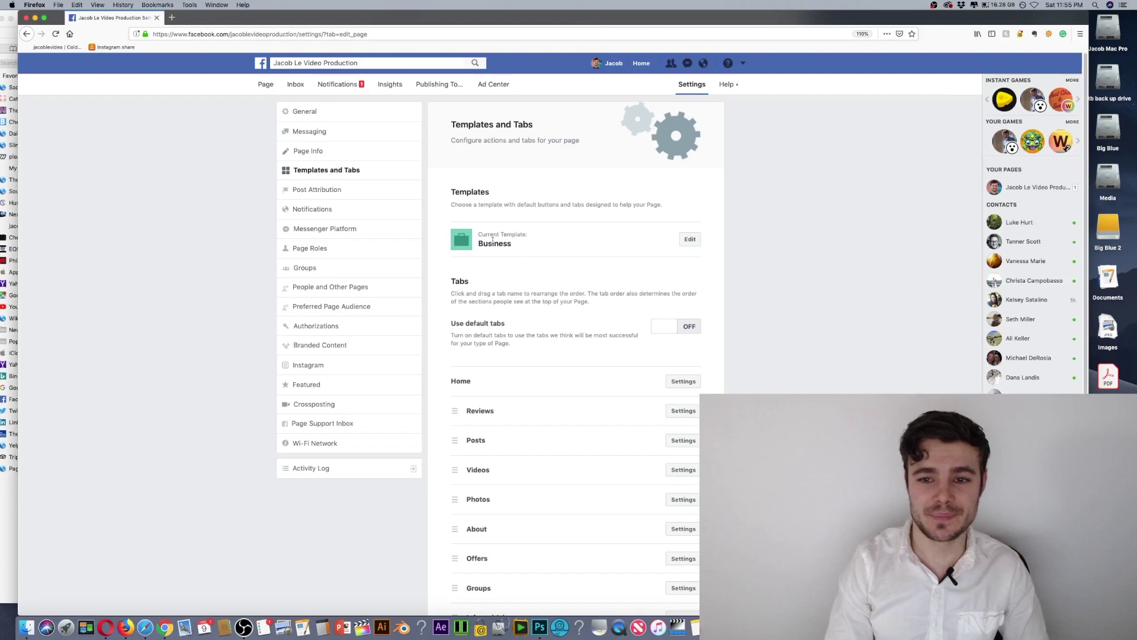
- Browse the available page templates and review the Restaurants & Cafes template's details without applying it
left_click(690, 240)
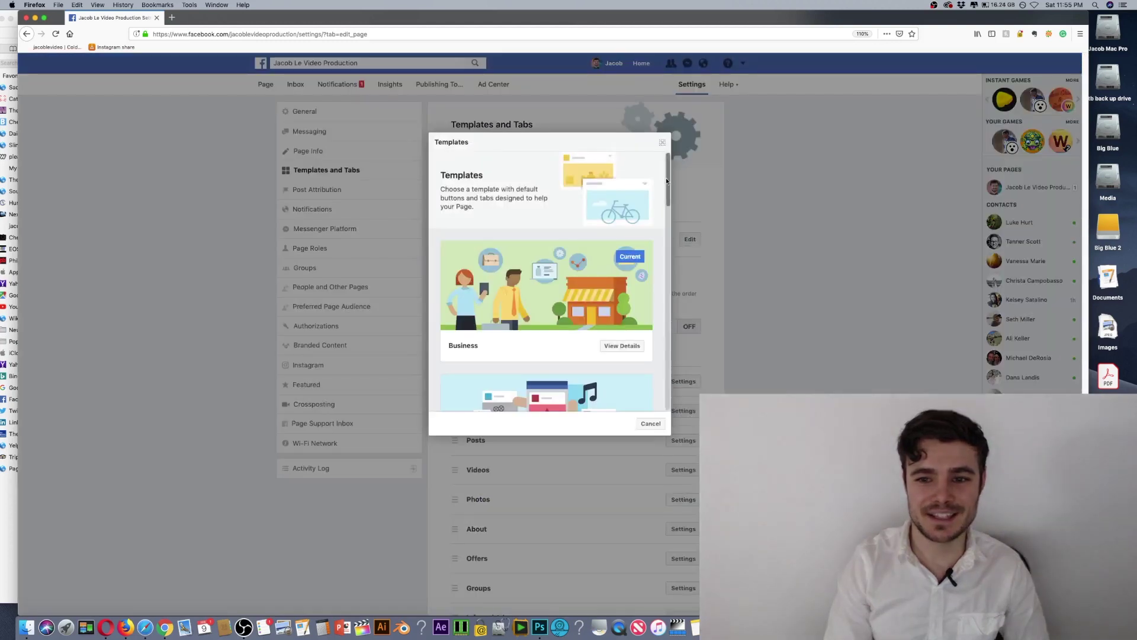
scroll(666, 189, "down", 2)
left_click_drag(665, 187, 656, 269)
scroll(655, 272, "down", 3)
scroll(653, 273, "up", 3)
scroll(651, 279, "down", 3)
scroll(650, 287, "down", 4)
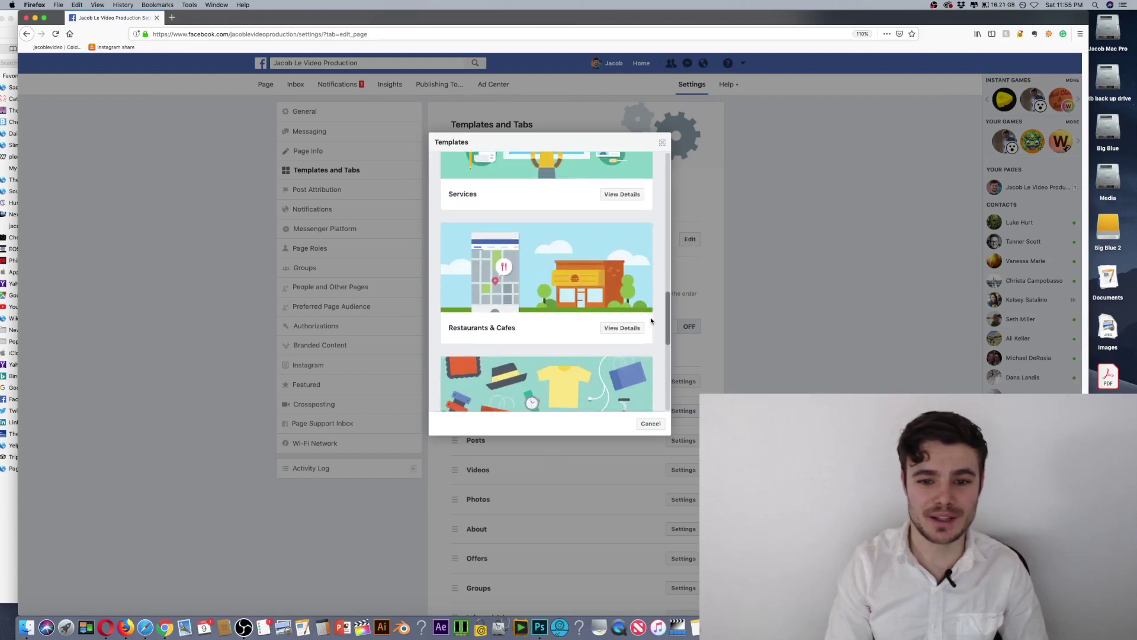
left_click(608, 295)
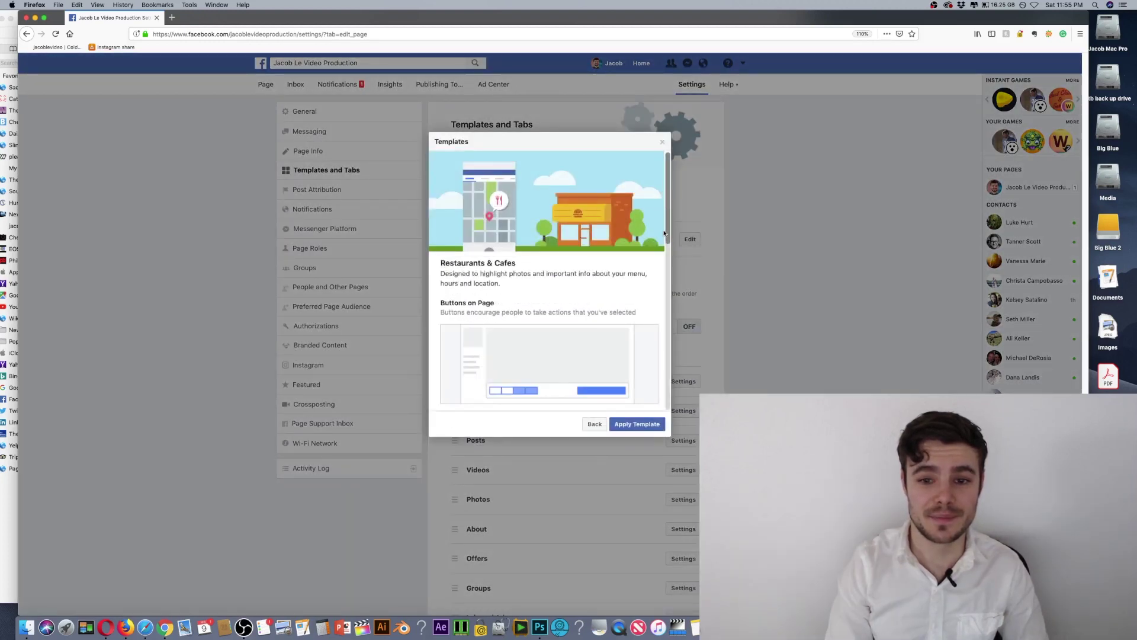
left_click_drag(667, 231, 667, 372)
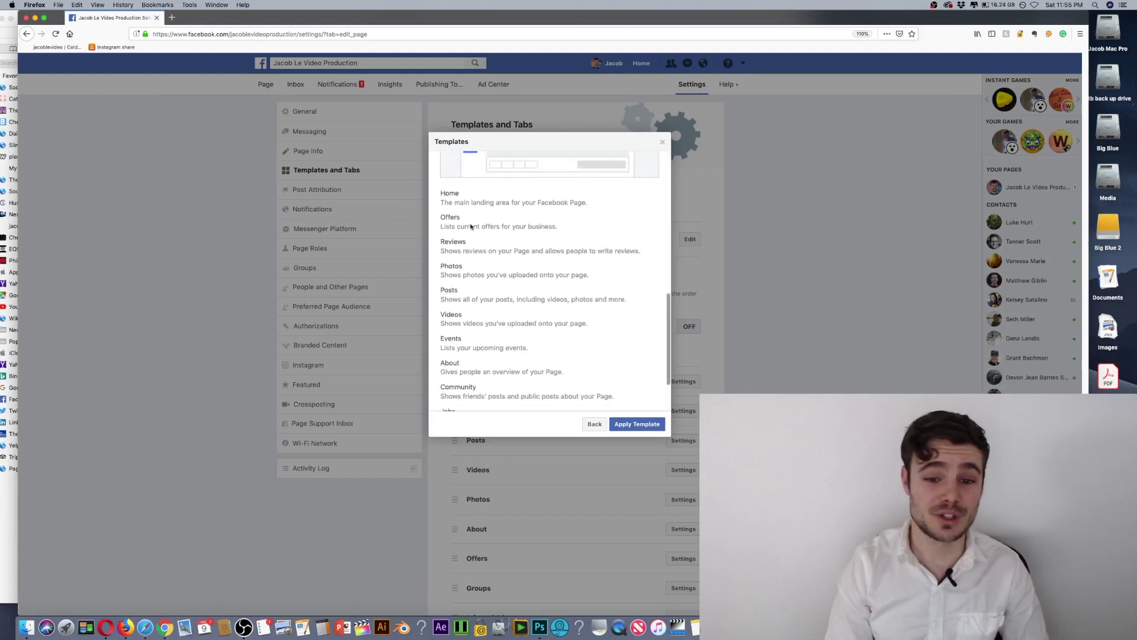
left_click(663, 142)
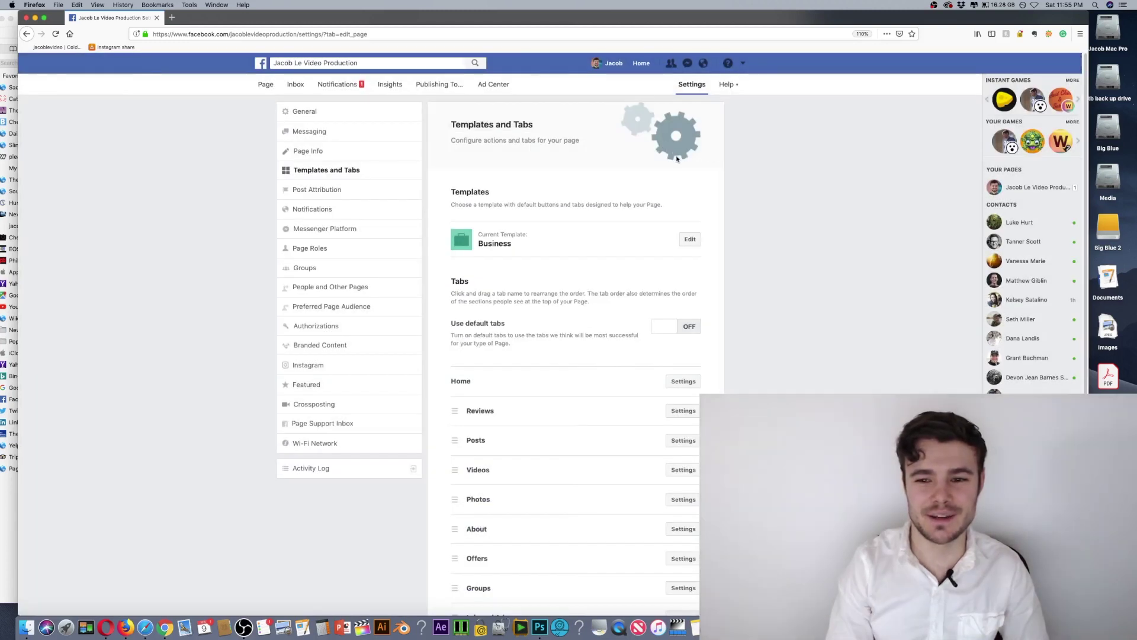
- Reorder the page tabs by moving Reviews directly below Photos and Videos directly below Home
scroll(505, 128, "down", 5)
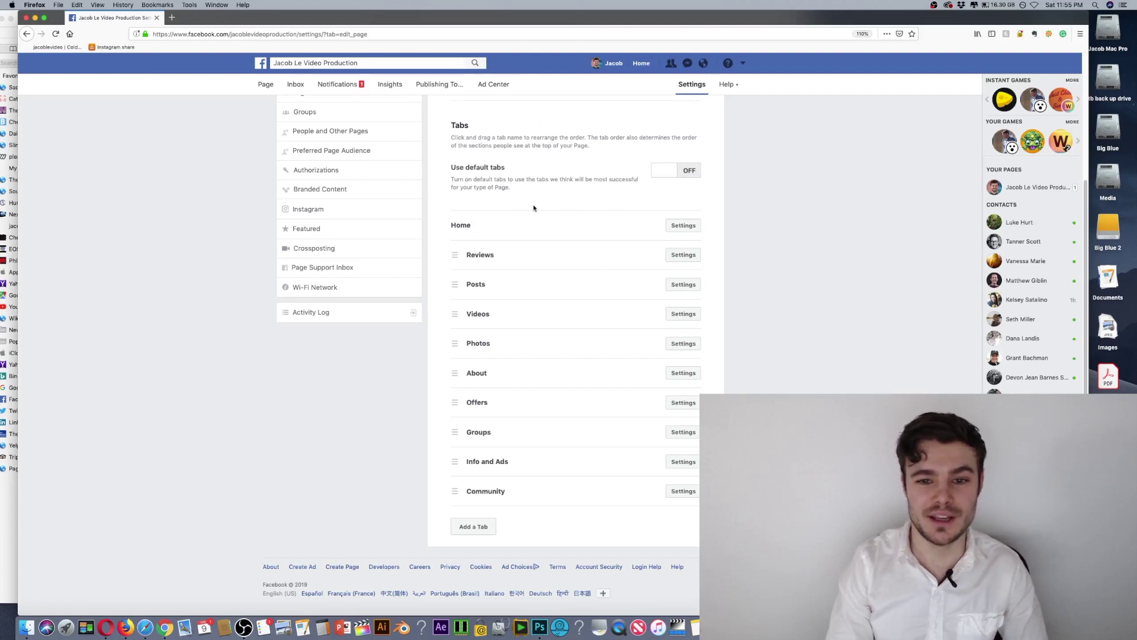
left_click_drag(454, 256, 457, 358)
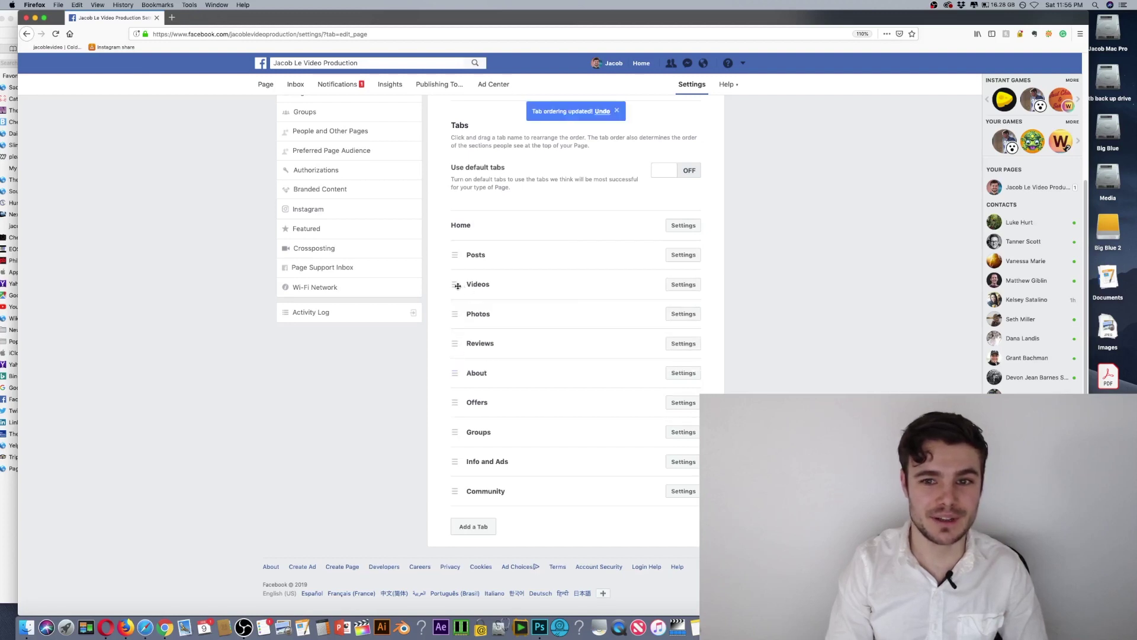
left_click_drag(453, 286, 453, 243)
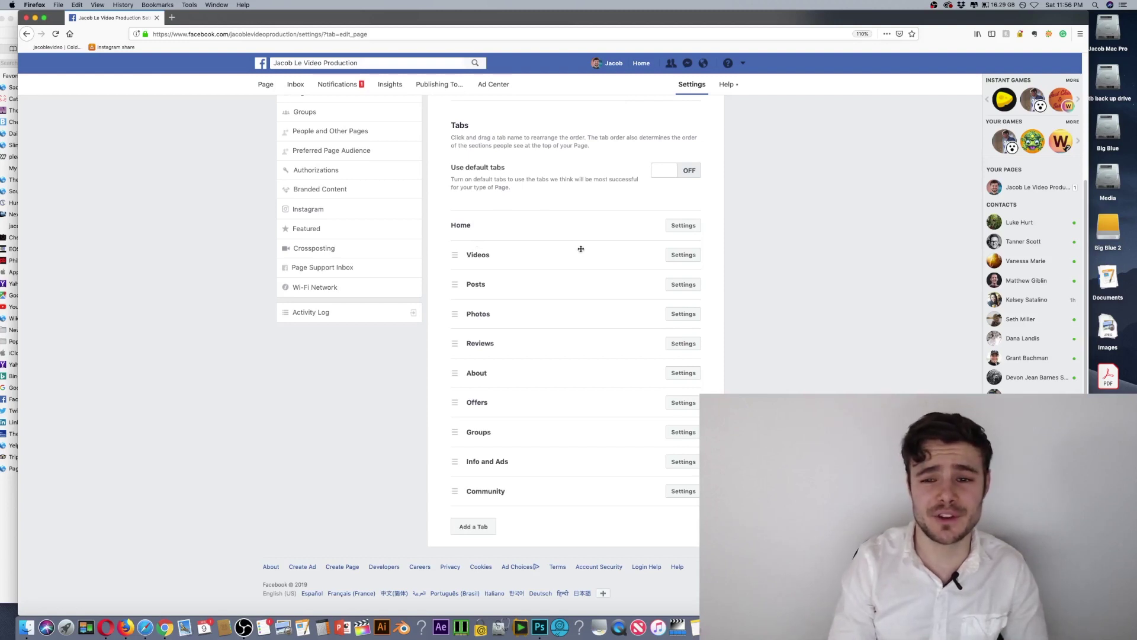
- Check the individual settings of the Videos, Posts and Photos tabs, closing each without changes
left_click(693, 256)
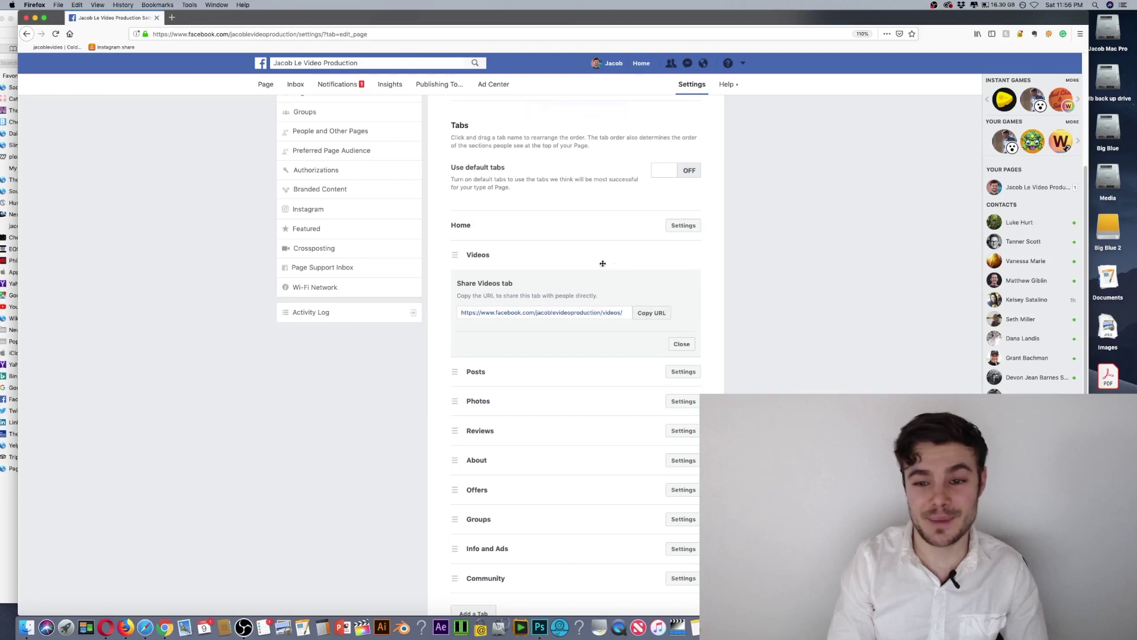
left_click(682, 345)
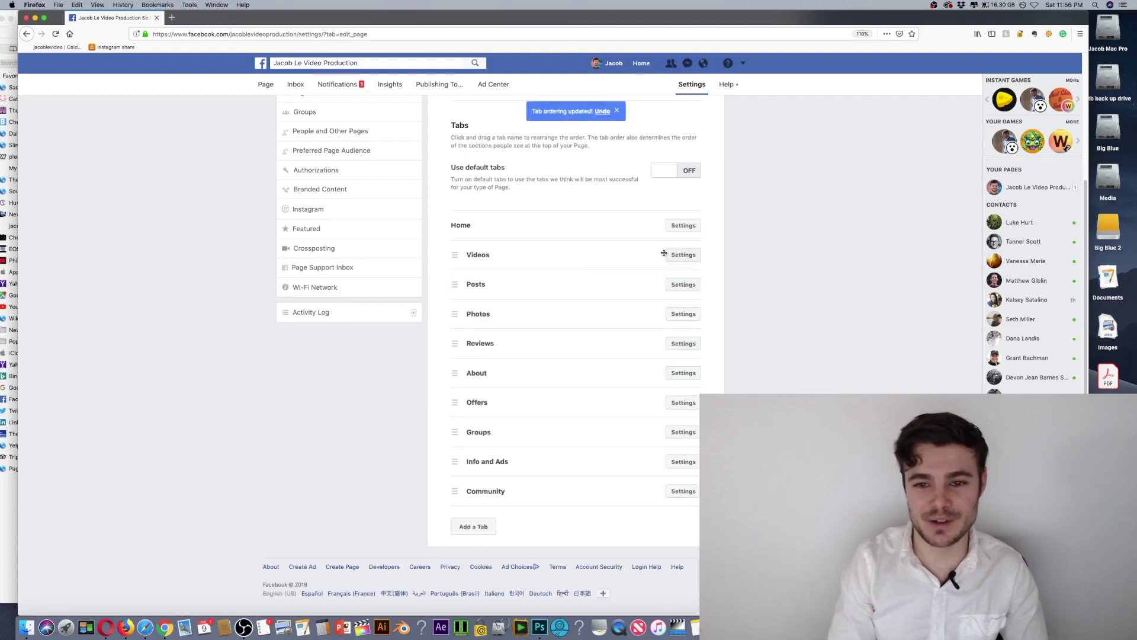
left_click(685, 285)
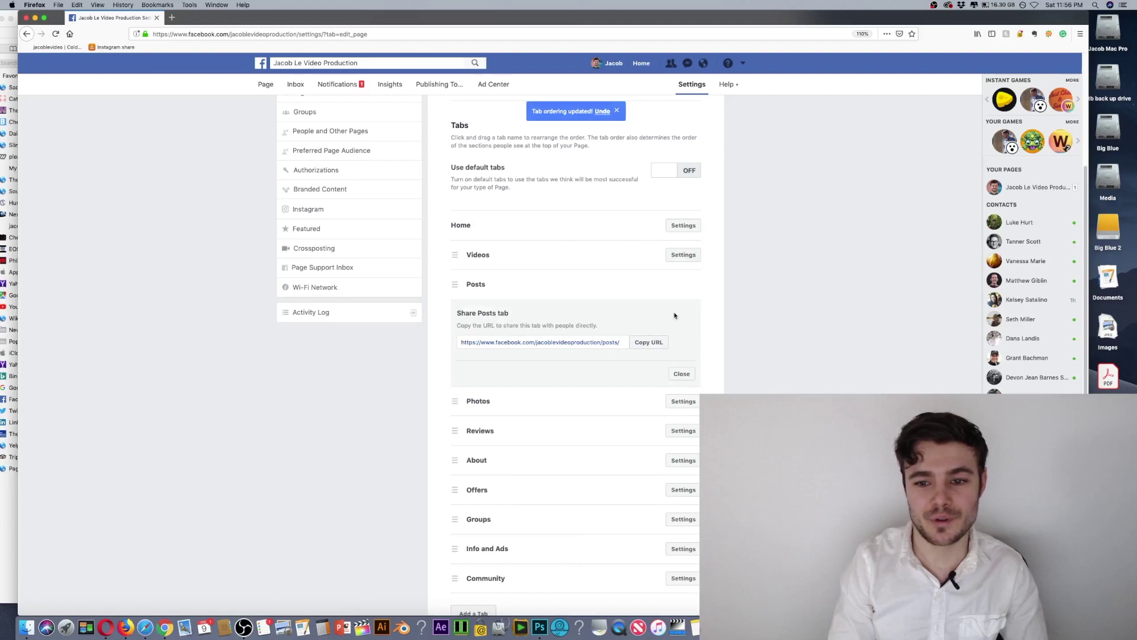
left_click(687, 372)
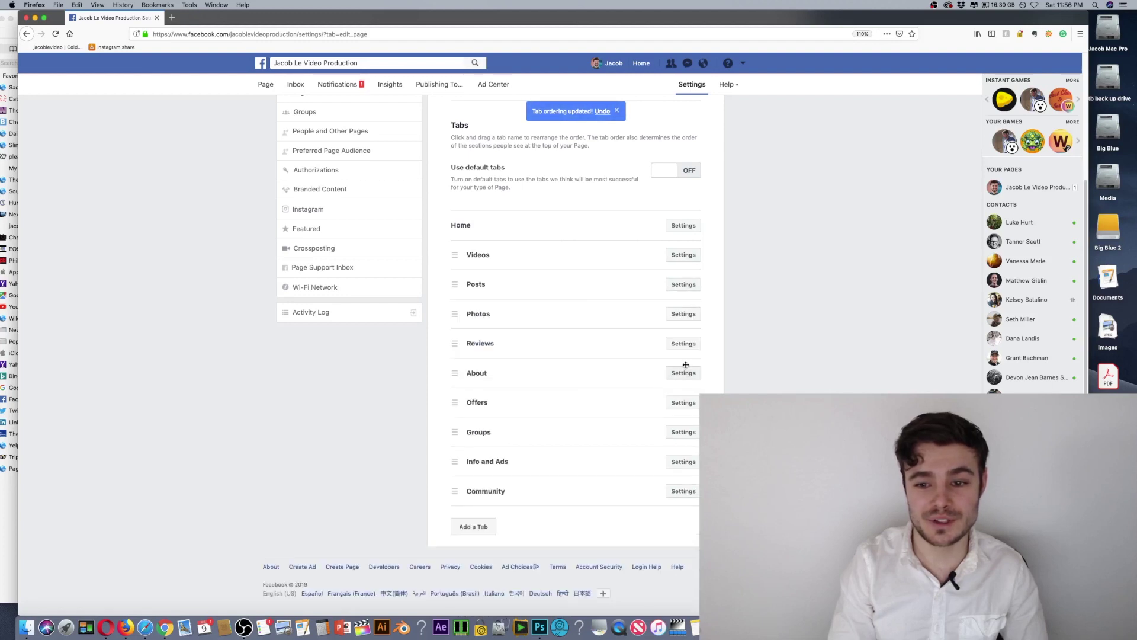
left_click(686, 320)
left_click(687, 403)
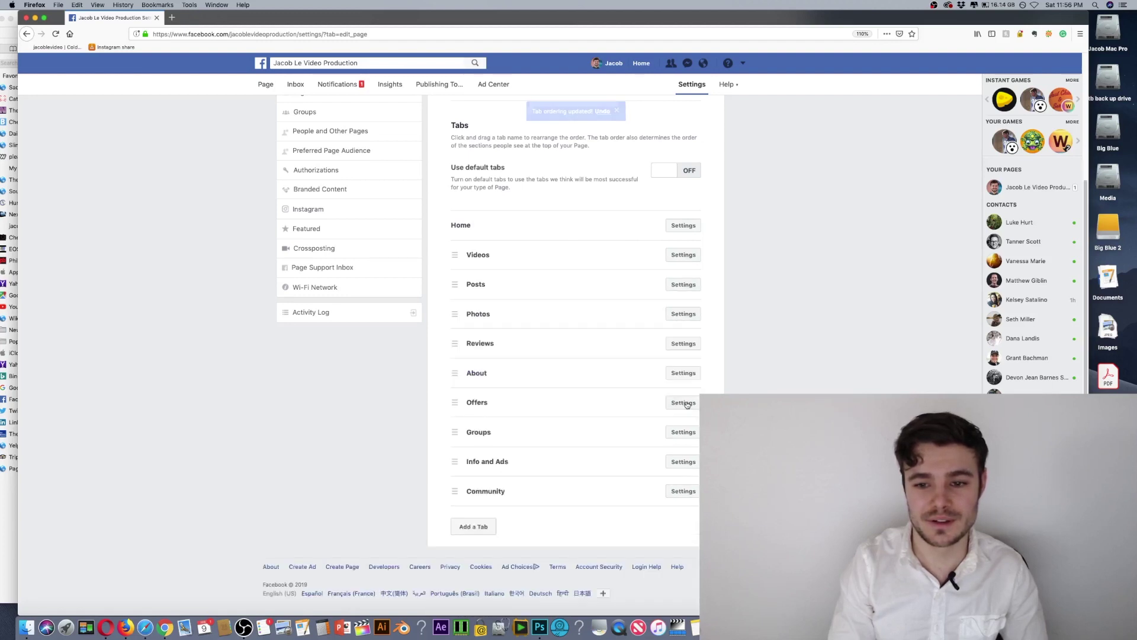
- Turn off the Reviews and Offers tabs in their individual settings and save each change
left_click(685, 345)
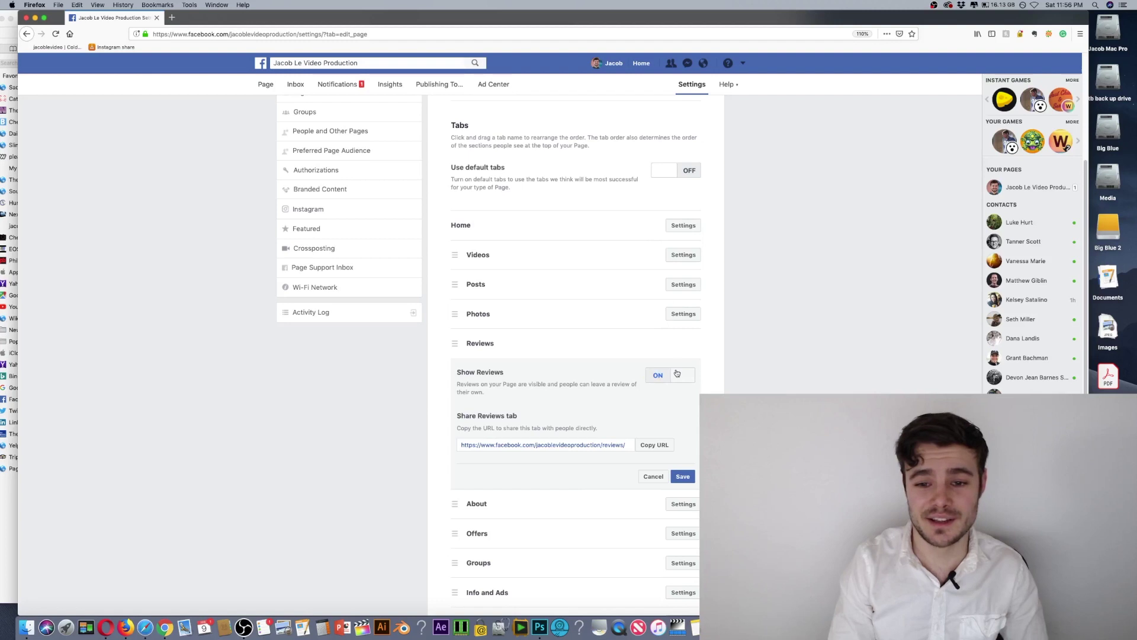
left_click(684, 477)
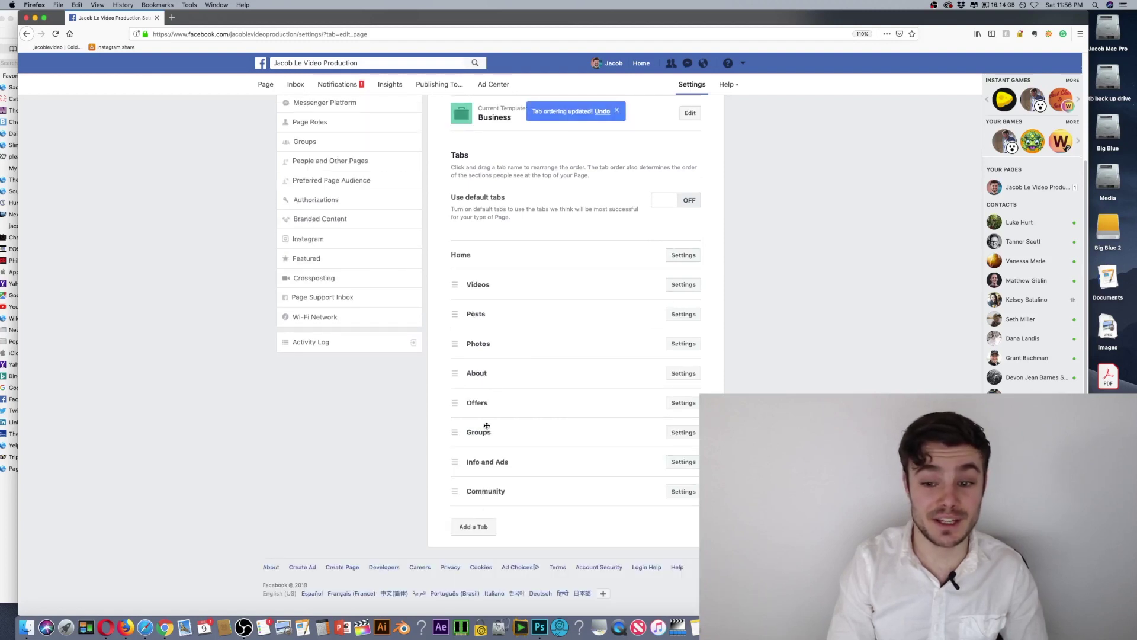
left_click(684, 405)
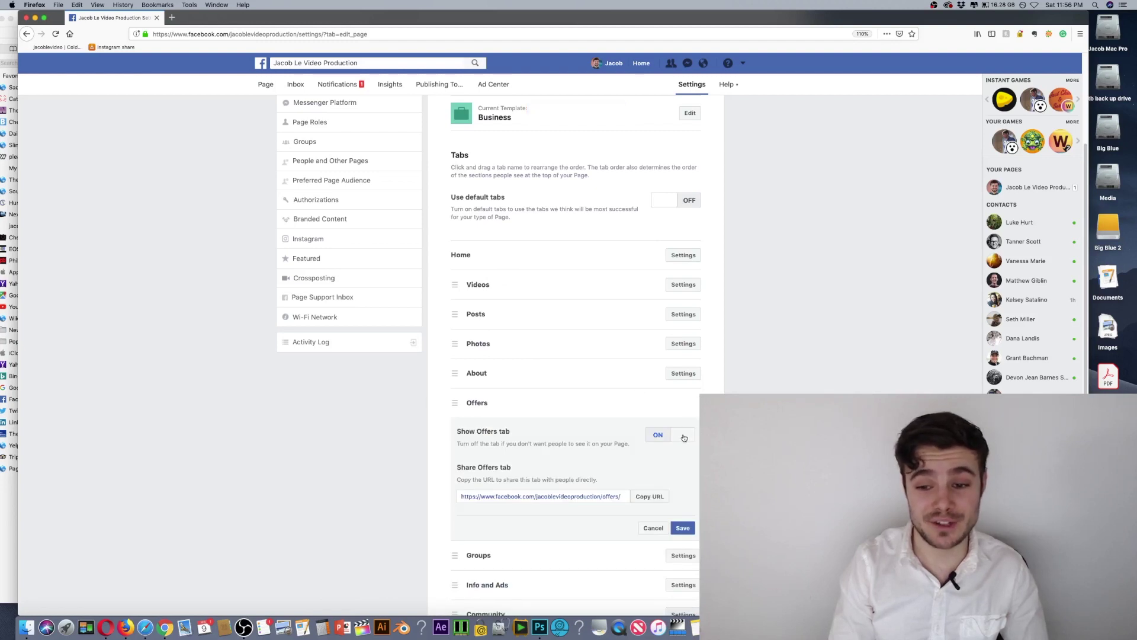
left_click(682, 528)
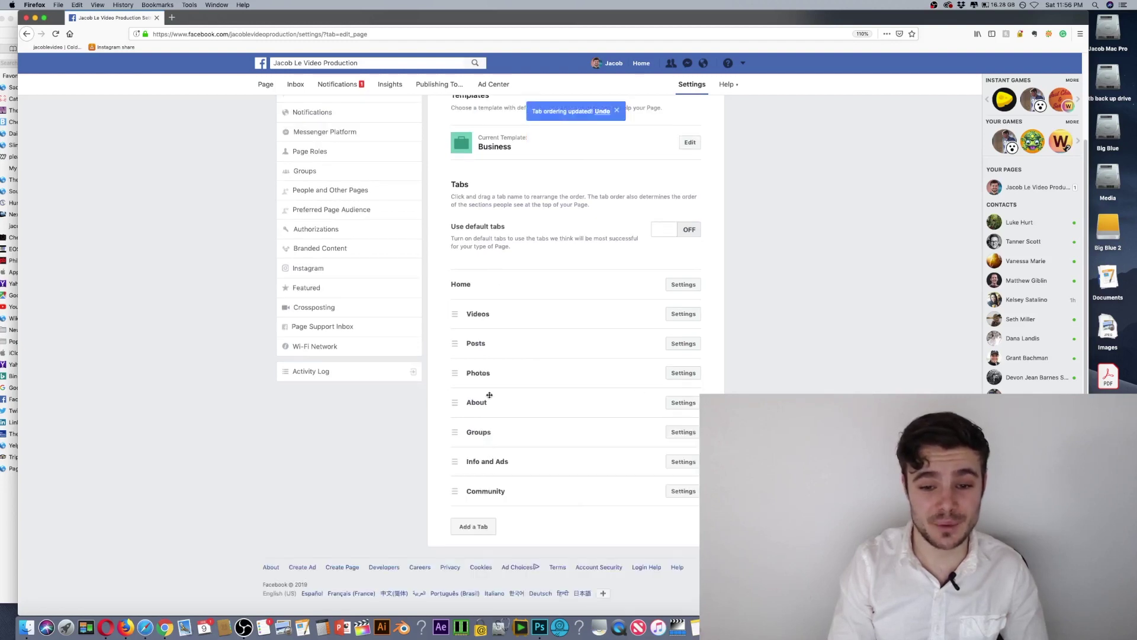
- Add a Services tab to the page's tab list
left_click(480, 532)
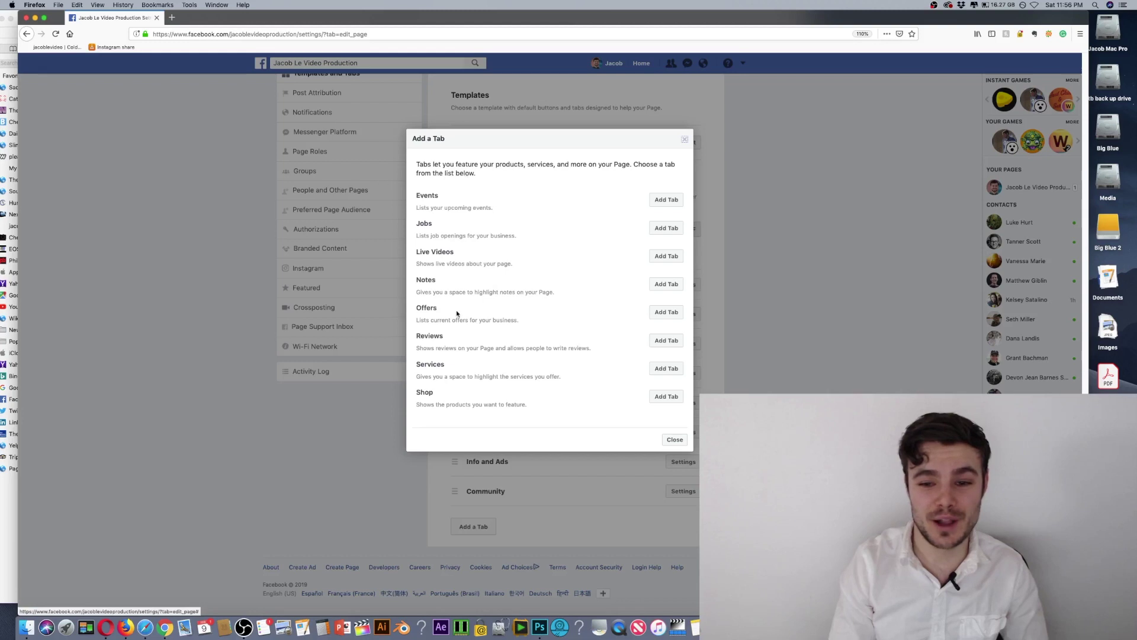
left_click(668, 369)
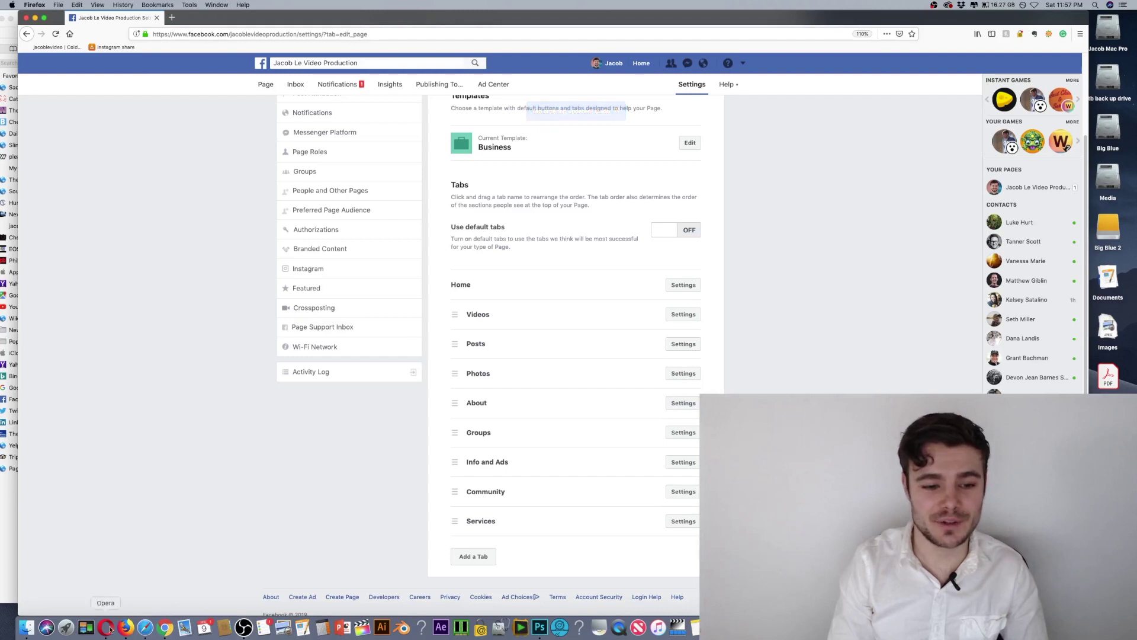
- Switch to Safari, reload the public page without logging in, and examine the updated order of tabs and sections
left_click(141, 630)
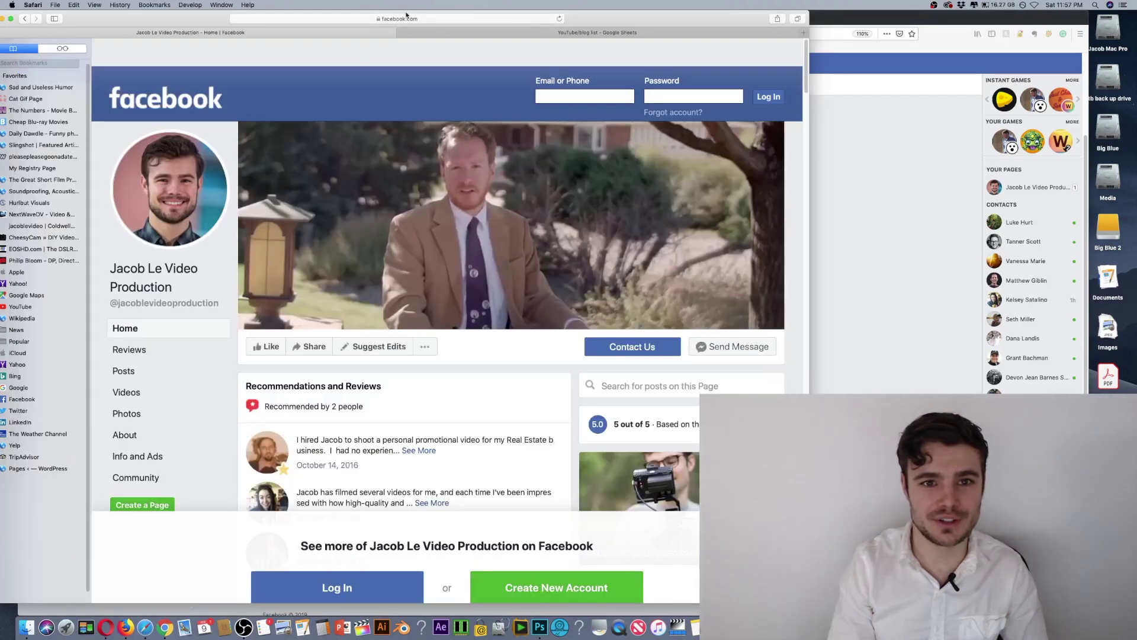
left_click(423, 18)
key("Return")
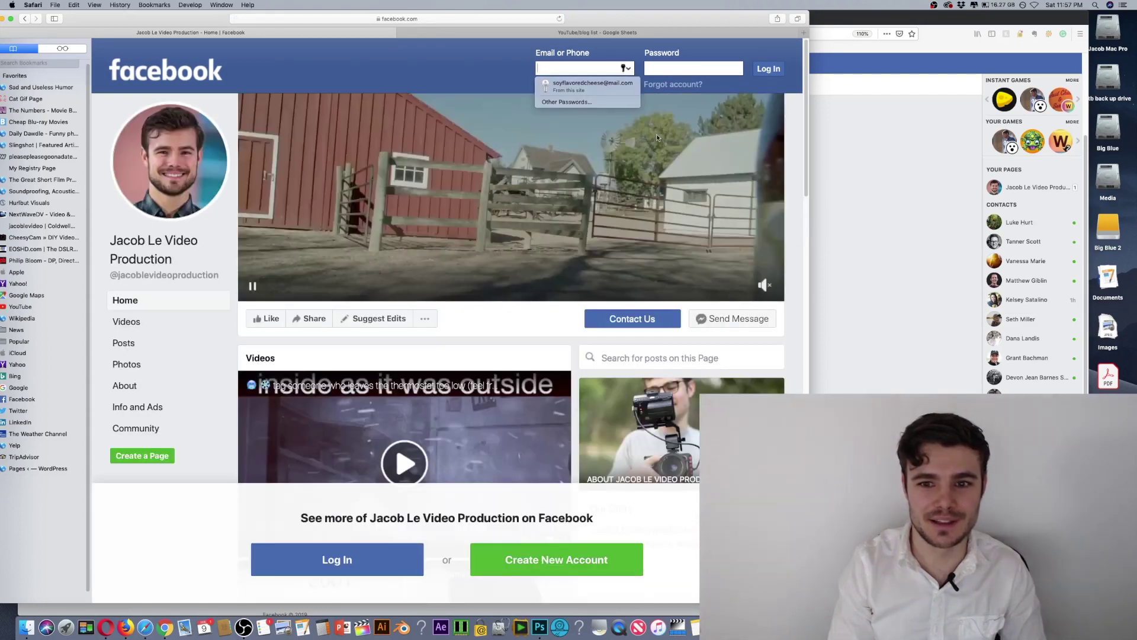
left_click_drag(805, 131, 805, 177)
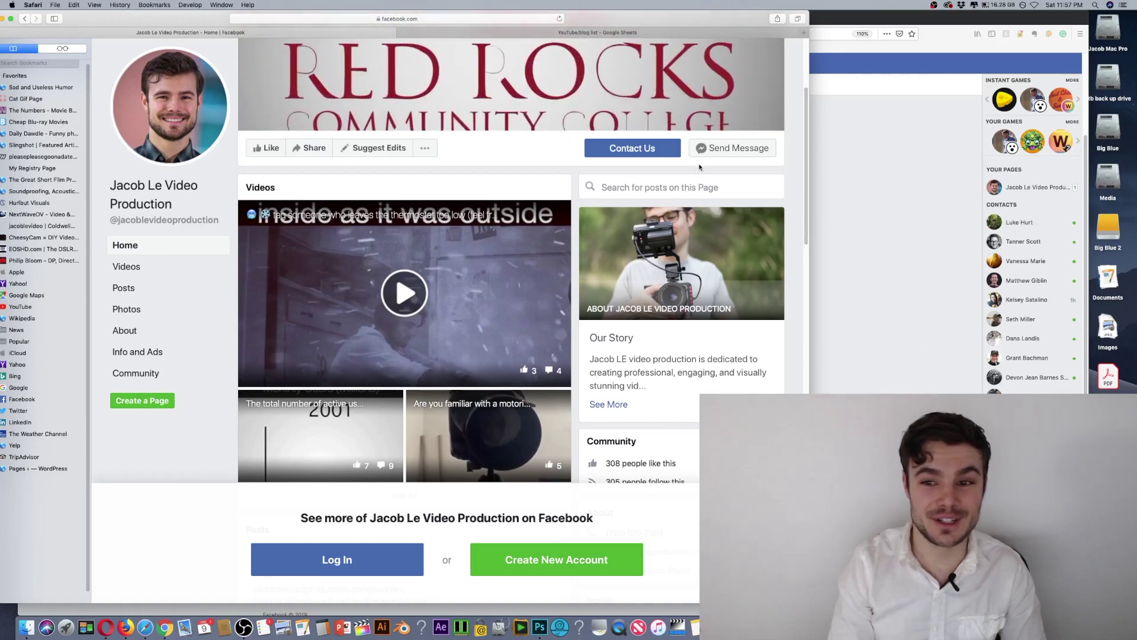
left_click_drag(806, 130, 784, 307)
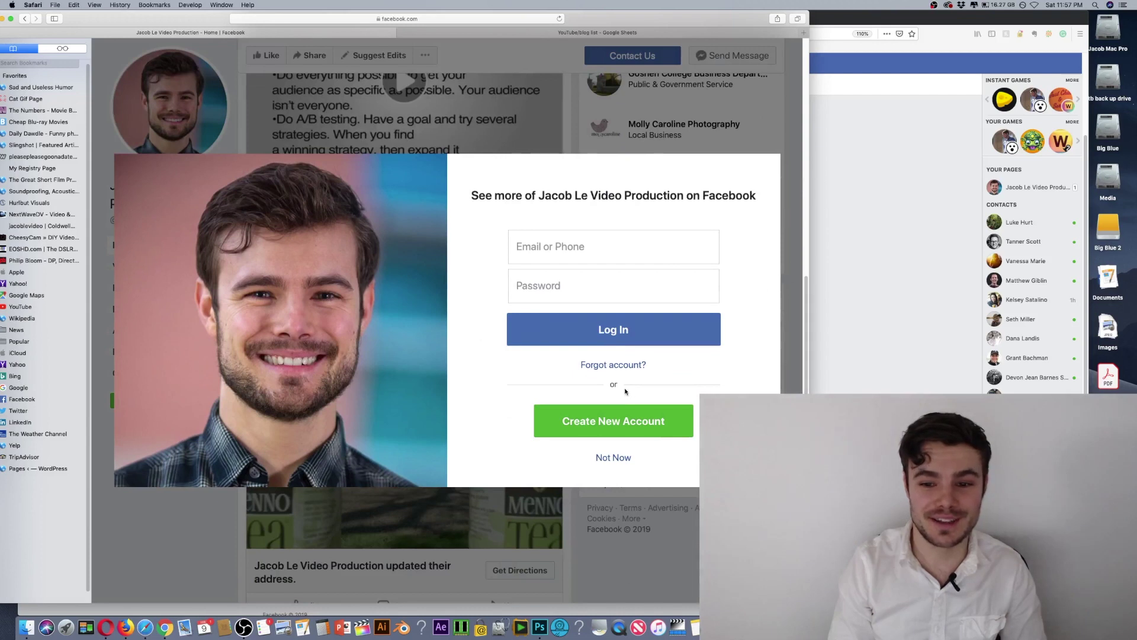
left_click(612, 458)
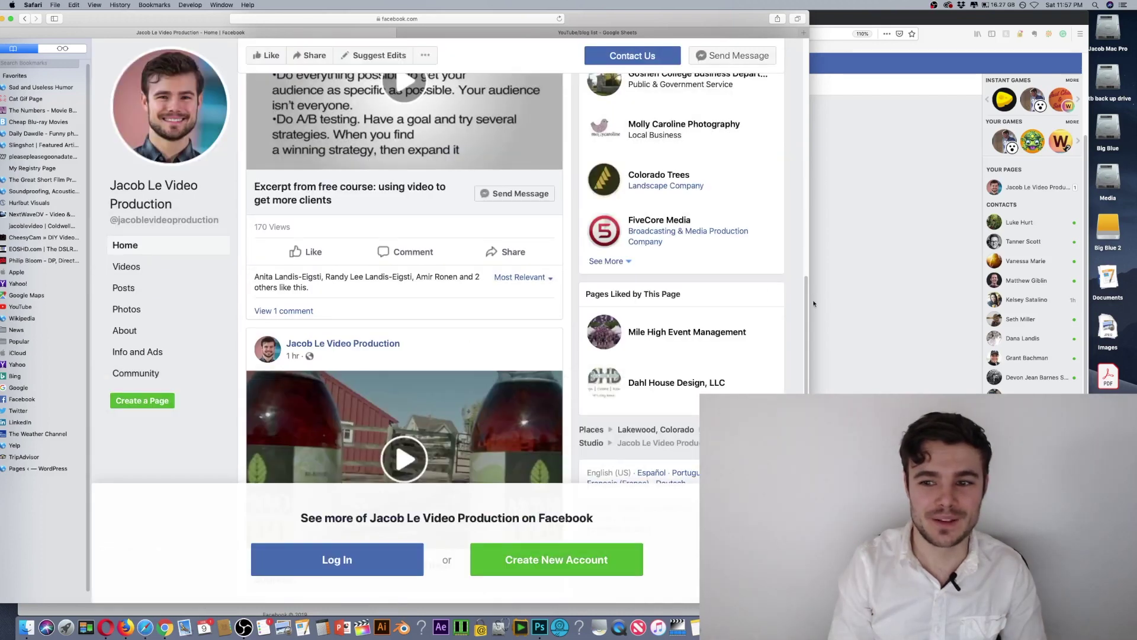
left_click_drag(808, 297, 757, 130)
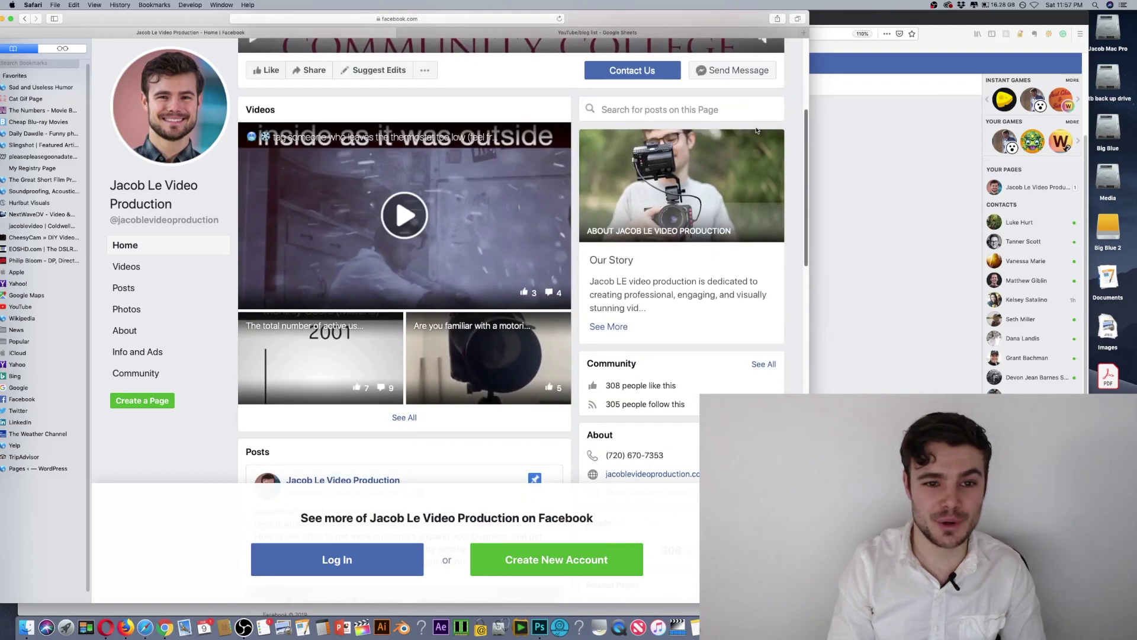
scroll(734, 148, "up", 2)
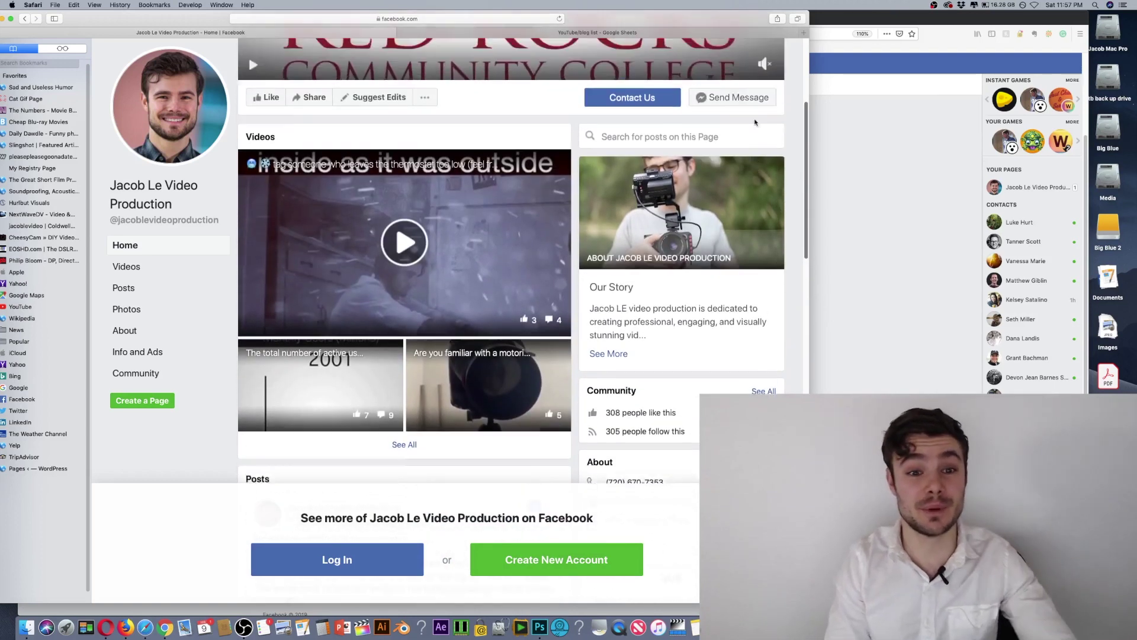